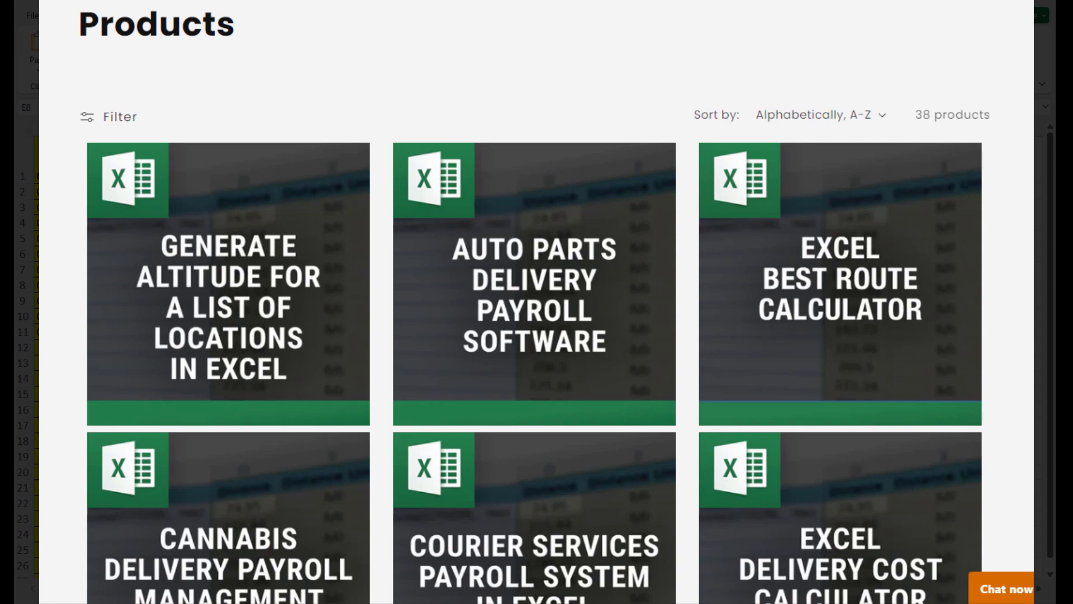
Look through the Excel tools on the first page of the alphabetically sorted product catalogue.
{"action": "scroll", "coordinate": [536, 302], "scroll_direction": "down", "scroll_amount": 2}
{"action": "scroll", "coordinate": [537, 302], "scroll_direction": "down", "scroll_amount": 2}
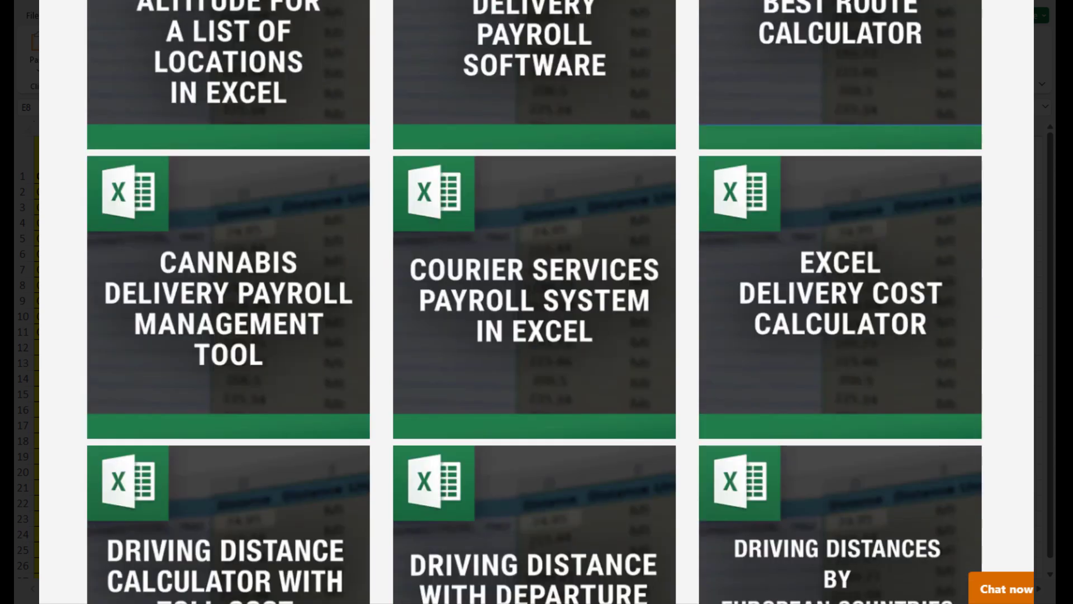
{"action": "scroll", "coordinate": [537, 302], "scroll_direction": "down", "scroll_amount": 2}
{"action": "scroll", "coordinate": [537, 302], "scroll_direction": "down", "scroll_amount": 2}
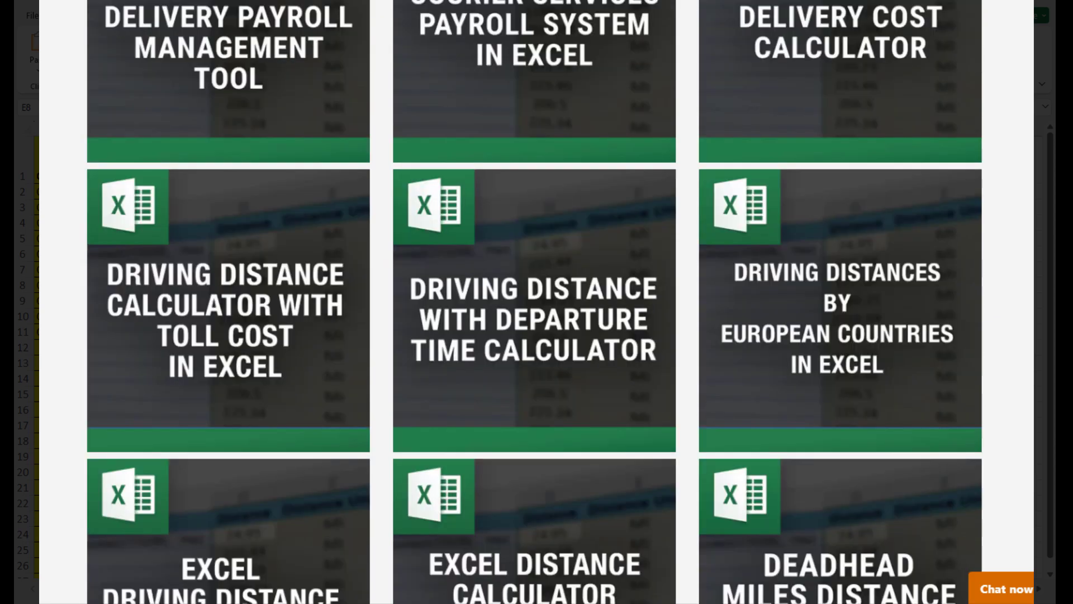
{"action": "scroll", "coordinate": [537, 301], "scroll_direction": "down", "scroll_amount": 2}
{"action": "scroll", "coordinate": [537, 302], "scroll_direction": "down", "scroll_amount": 2}
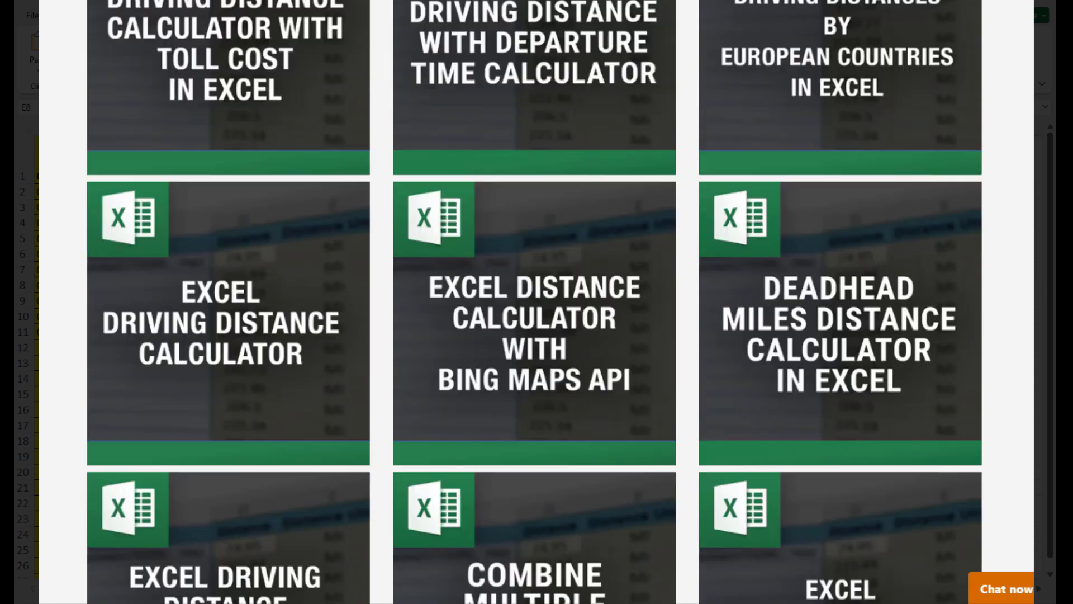
{"action": "scroll", "coordinate": [537, 302], "scroll_direction": "down", "scroll_amount": 2}
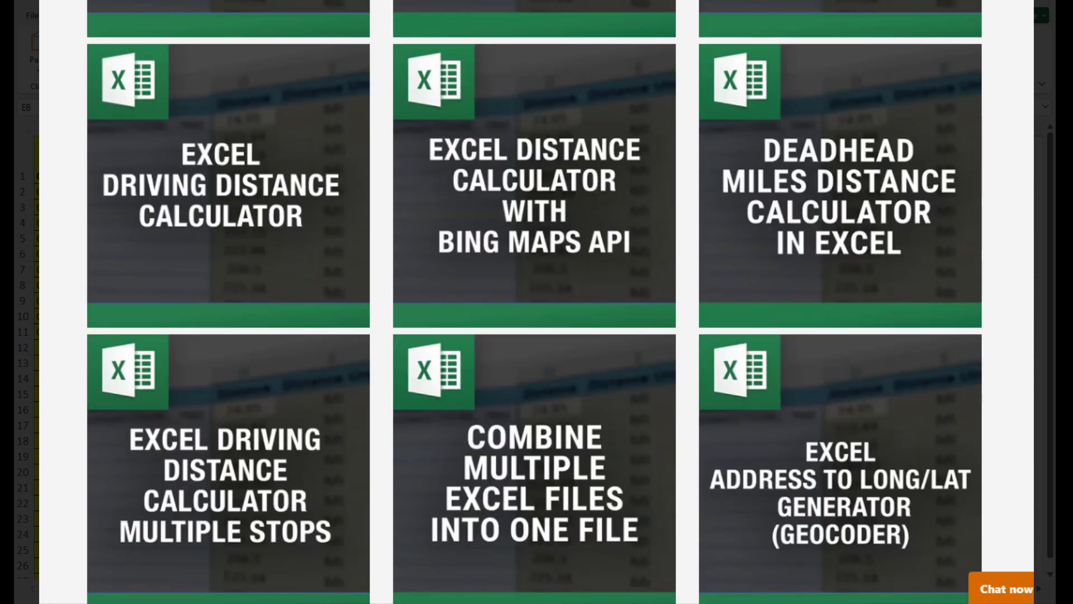
{"action": "scroll", "coordinate": [537, 302], "scroll_direction": "down", "scroll_amount": 2}
{"action": "scroll", "coordinate": [537, 302], "scroll_direction": "down", "scroll_amount": 2}
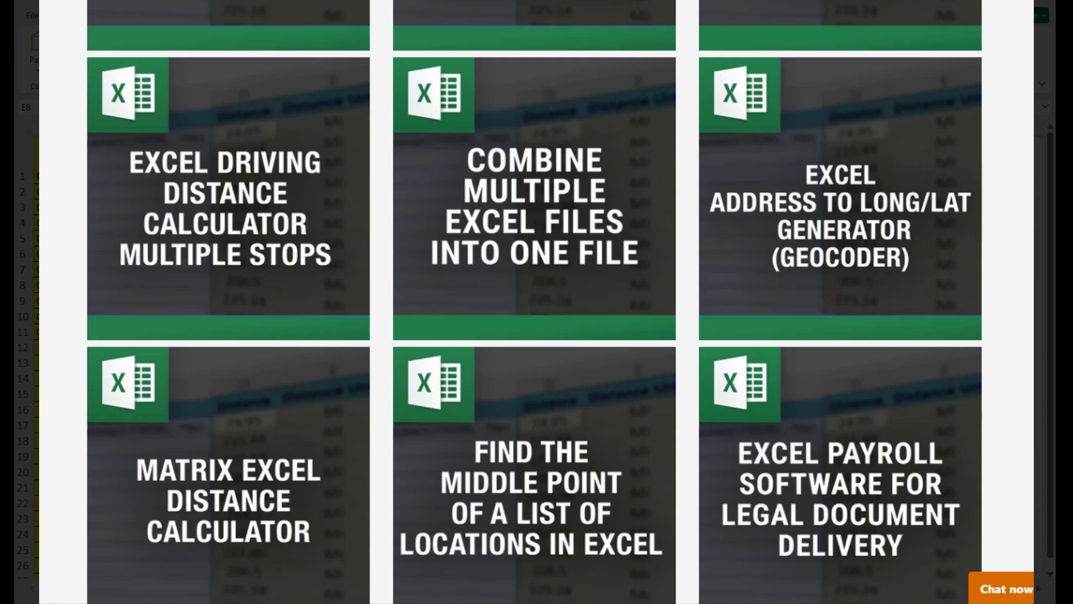
{"action": "scroll", "coordinate": [537, 302], "scroll_direction": "down", "scroll_amount": 2}
{"action": "scroll", "coordinate": [536, 302], "scroll_direction": "down", "scroll_amount": 2}
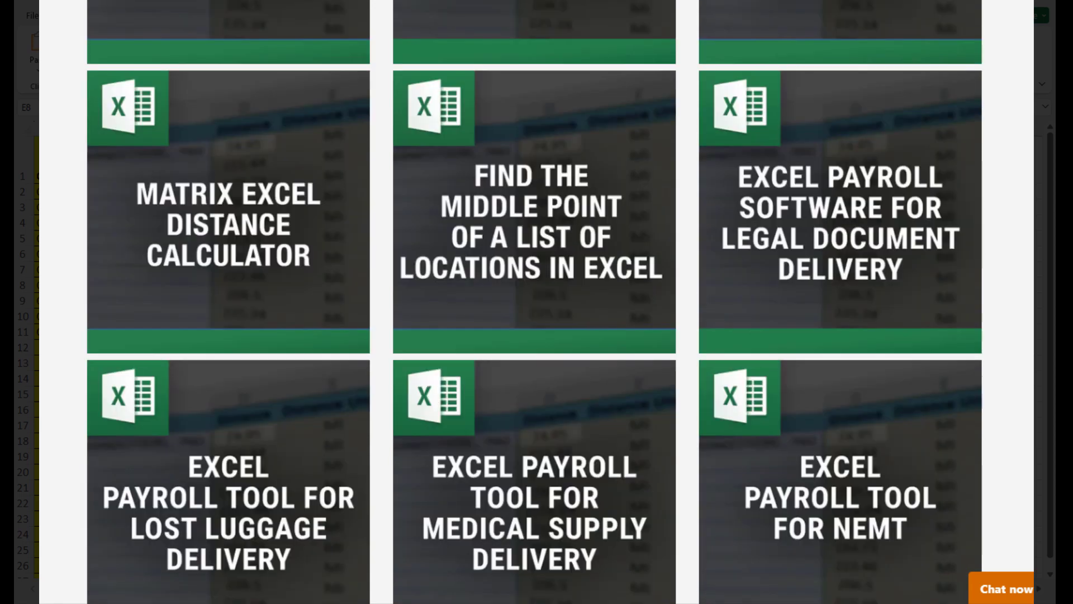
{"action": "scroll", "coordinate": [537, 302], "scroll_direction": "down", "scroll_amount": 2}
{"action": "scroll", "coordinate": [819, 459], "scroll_direction": "down", "scroll_amount": 4}
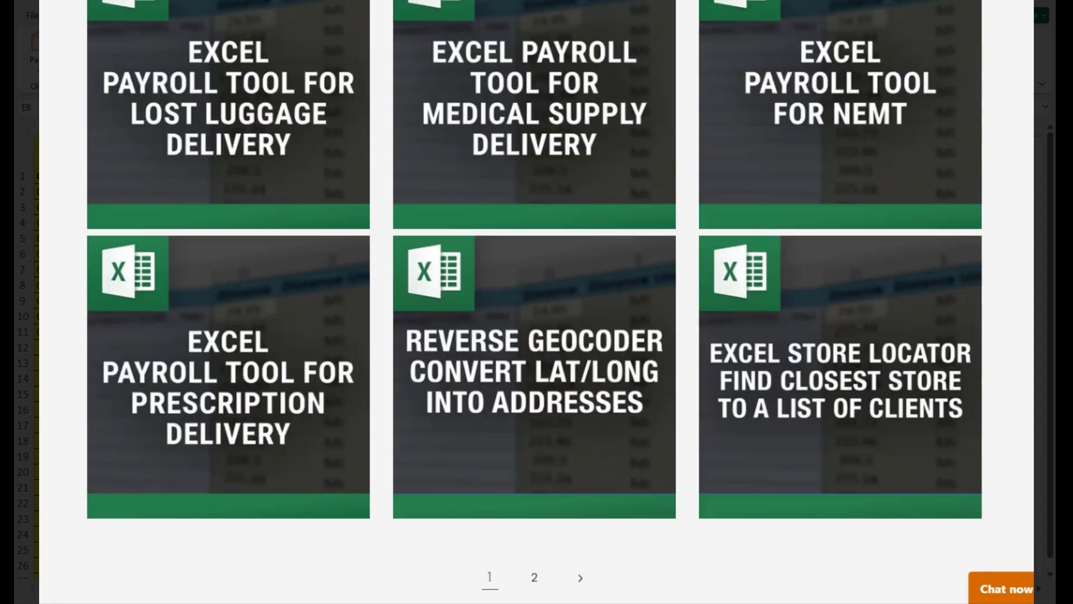
Open page 2 of the product catalogue and look through the remaining Excel tools.
{"action": "left_click", "coordinate": [534, 578]}
{"action": "scroll", "coordinate": [366, 518], "scroll_direction": "down", "scroll_amount": 2}
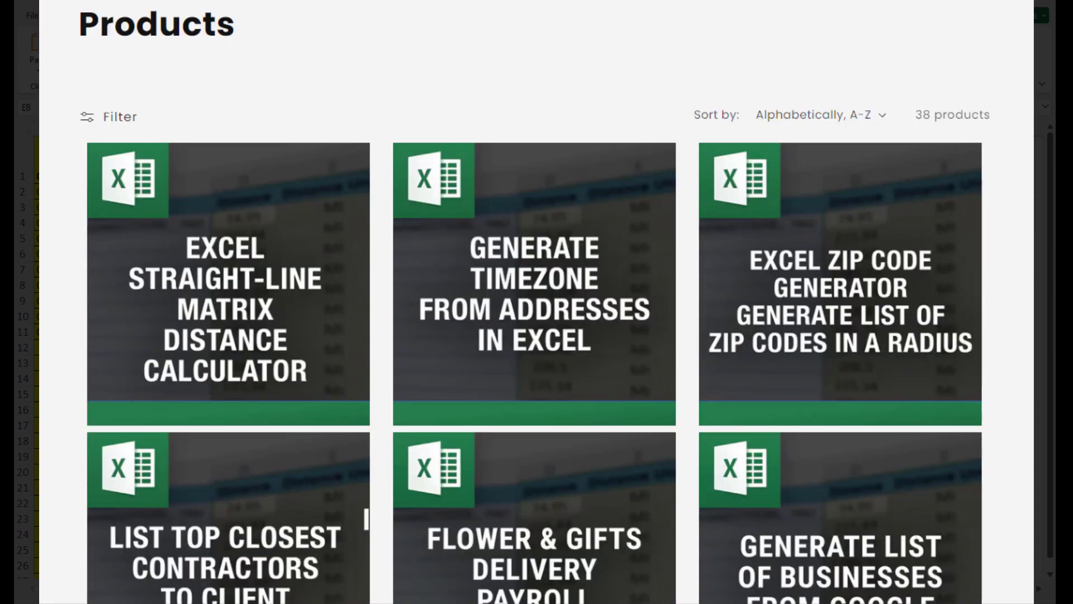
{"action": "scroll", "coordinate": [536, 302], "scroll_direction": "down", "scroll_amount": 2}
{"action": "scroll", "coordinate": [536, 301], "scroll_direction": "down", "scroll_amount": 2}
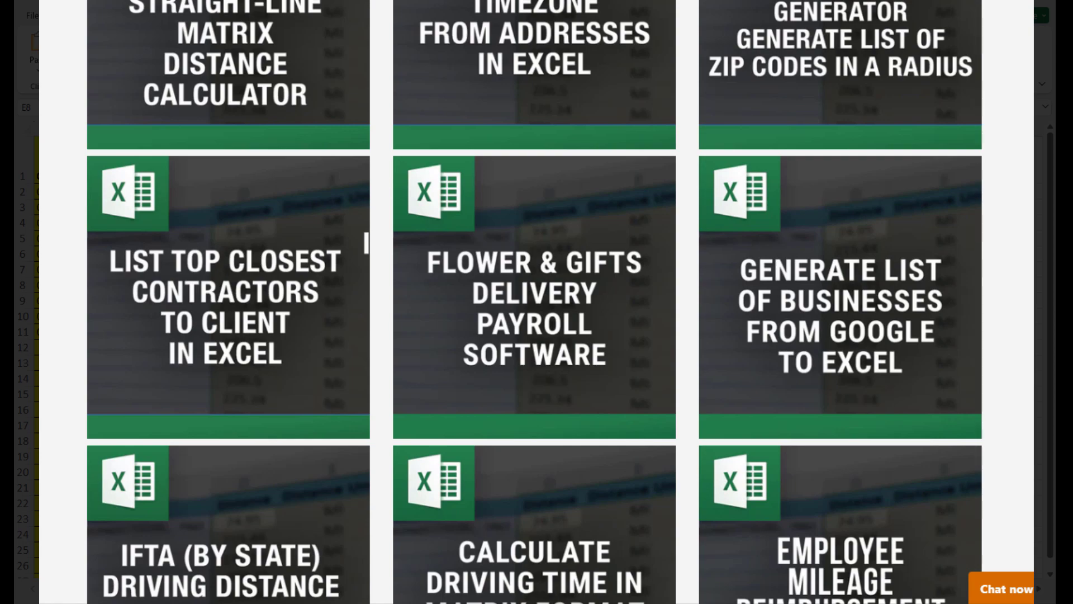
{"action": "scroll", "coordinate": [537, 302], "scroll_direction": "down", "scroll_amount": 2}
{"action": "scroll", "coordinate": [366, 545], "scroll_direction": "down", "scroll_amount": 2}
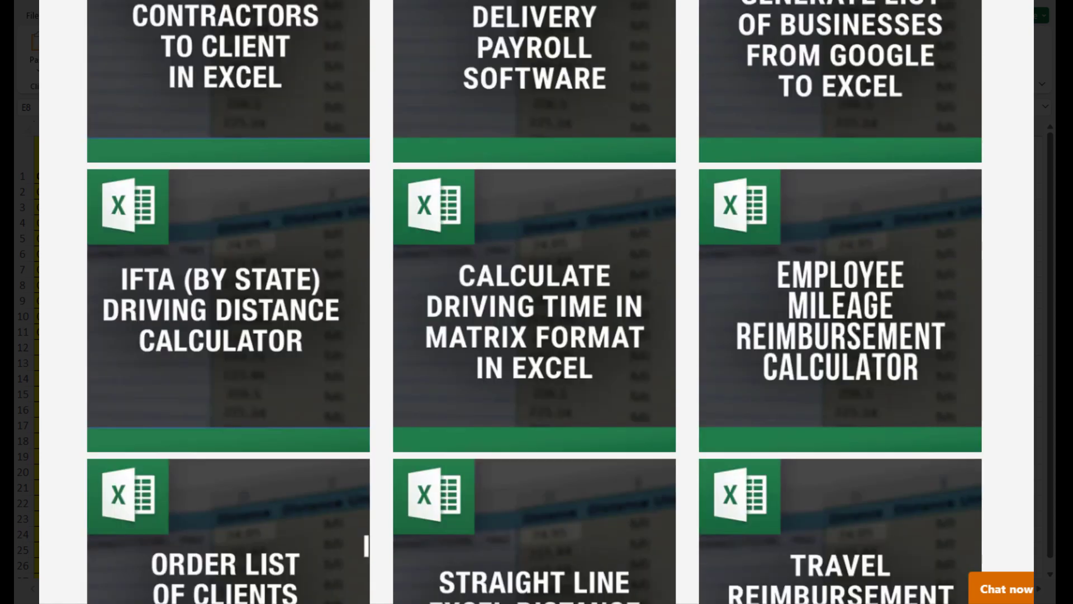
{"action": "scroll", "coordinate": [366, 545], "scroll_direction": "down", "scroll_amount": 2}
{"action": "scroll", "coordinate": [366, 545], "scroll_direction": "down", "scroll_amount": 4}
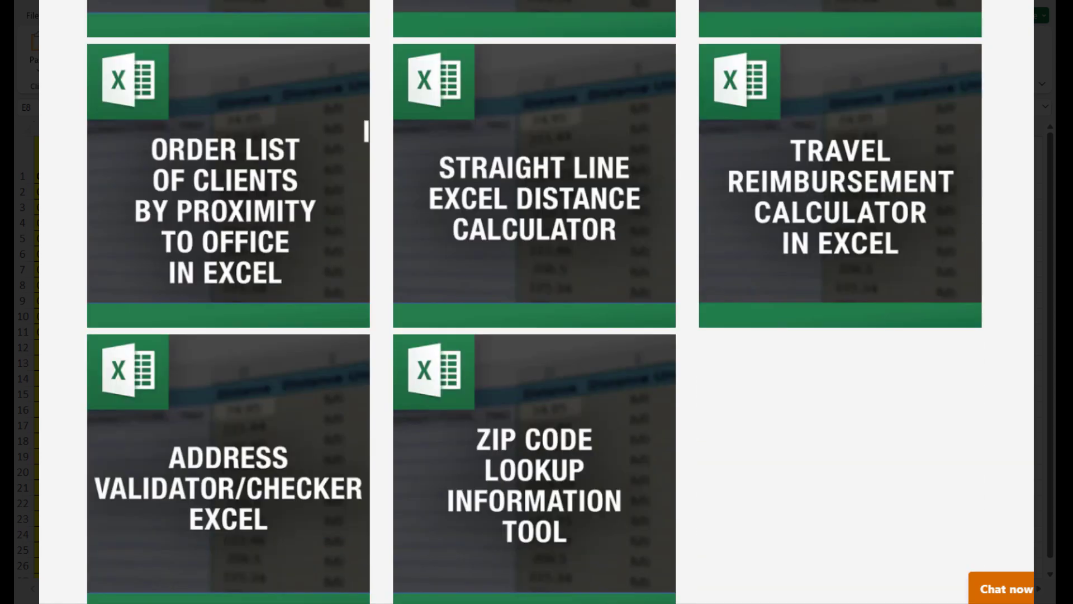
{"action": "scroll", "coordinate": [366, 131], "scroll_direction": "down", "scroll_amount": 2}
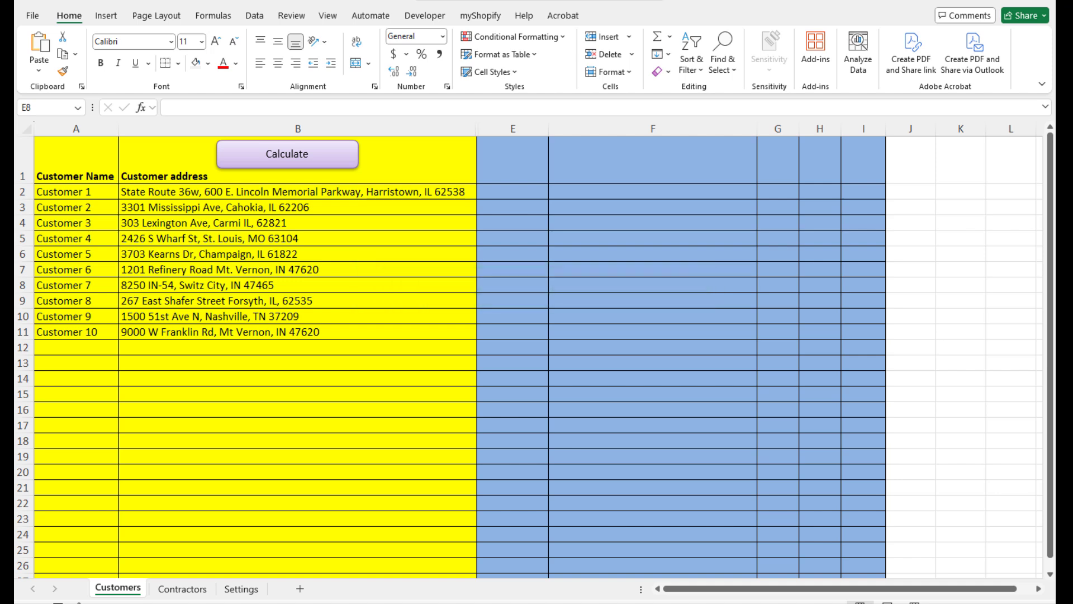
Review the customer names in column A and the customer addresses in column B of the Customers sheet.
{"action": "left_click", "coordinate": [622, 264]}
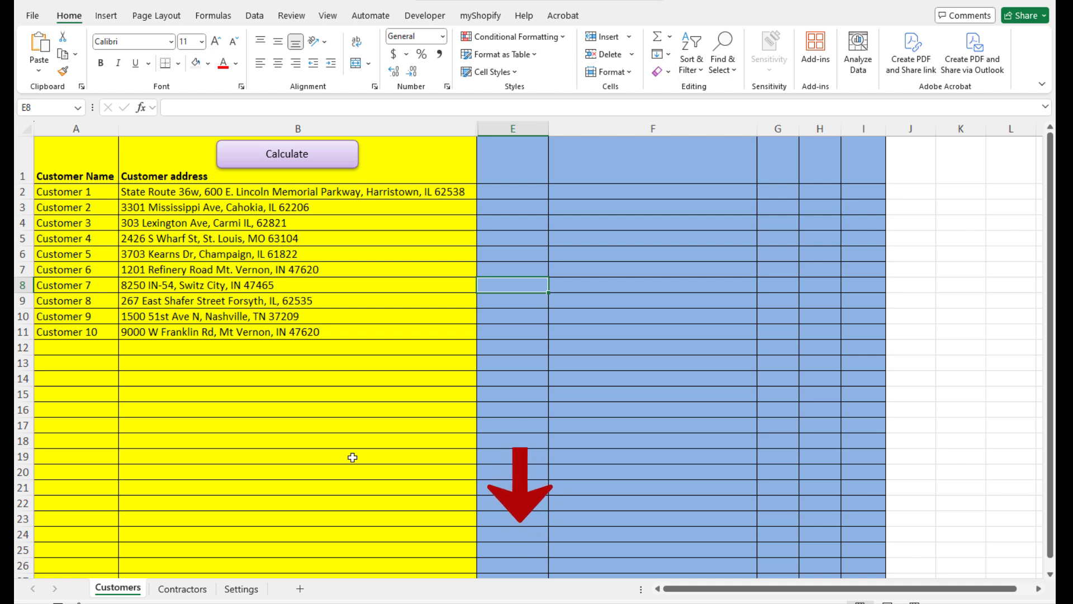
{"action": "left_click", "coordinate": [77, 223]}
{"action": "left_click_drag", "start_coordinate": [77, 192], "coordinate": [94, 380]}
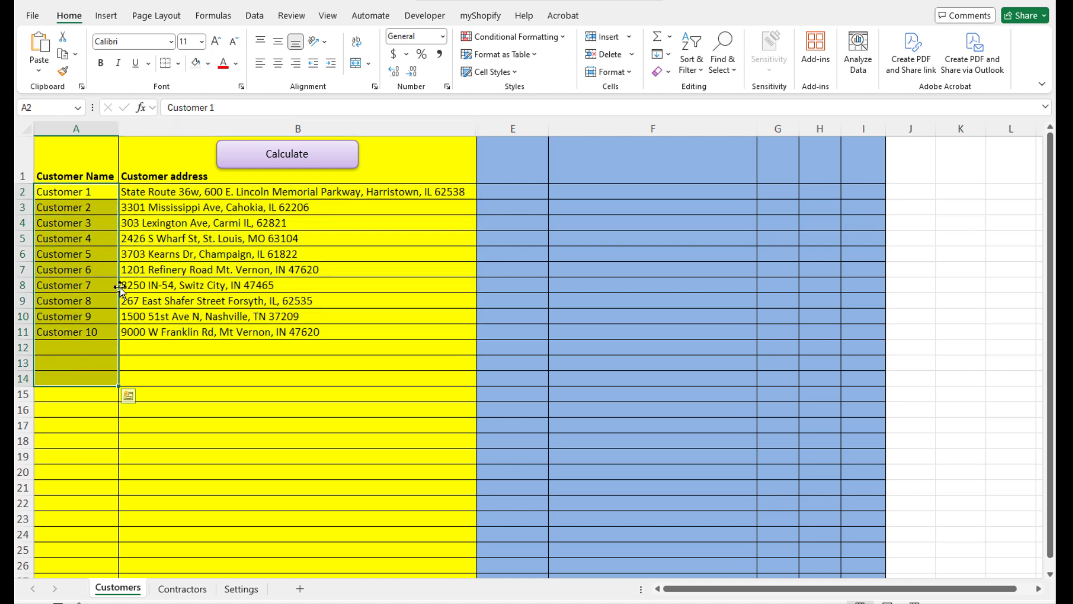
{"action": "left_click", "coordinate": [89, 333]}
{"action": "left_click_drag", "start_coordinate": [241, 194], "coordinate": [234, 357]}
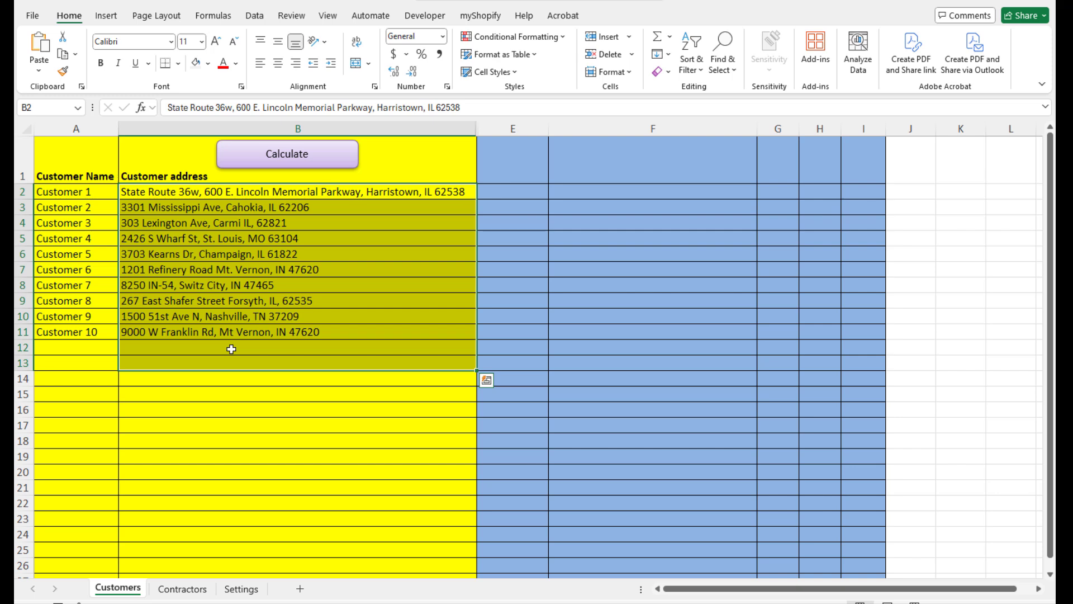
{"action": "left_click", "coordinate": [267, 270]}
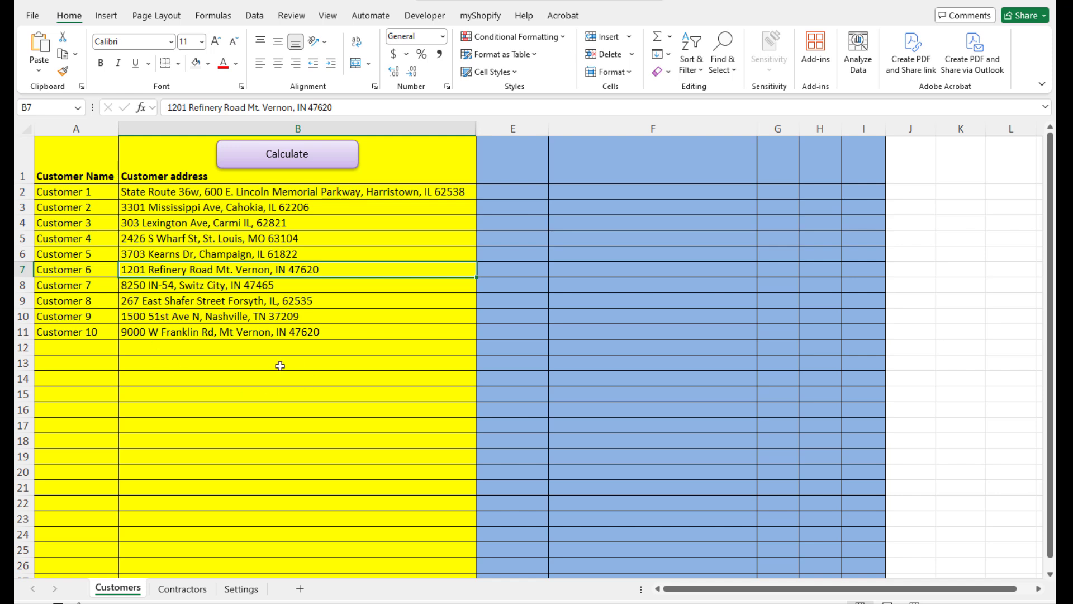
Examine the contractor names and addresses on the Contractors sheet against the Customer 1 entry on the Customers sheet.
{"action": "left_click", "coordinate": [159, 592]}
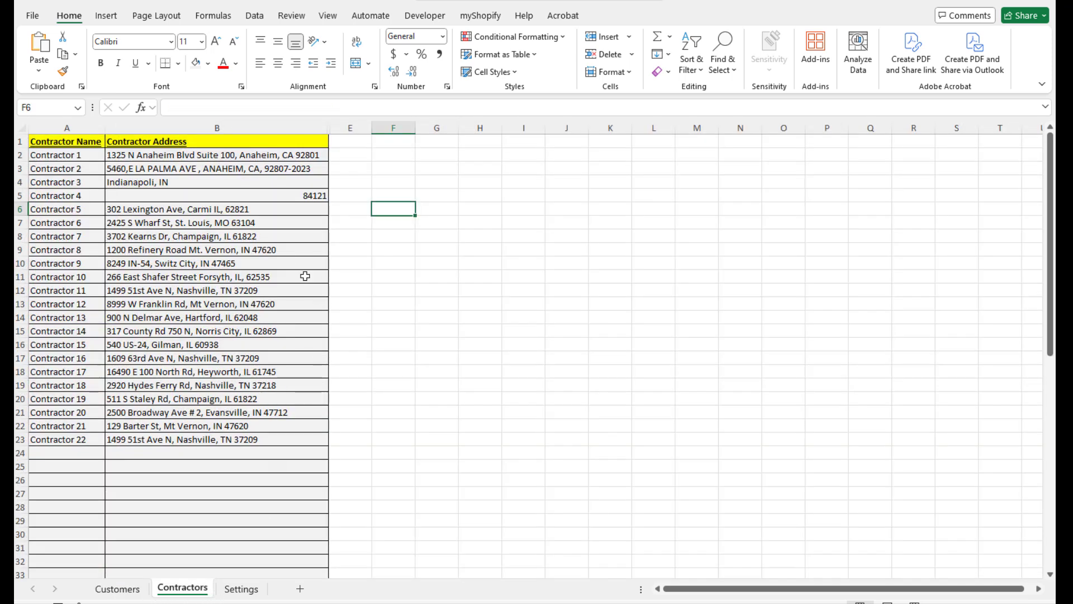
{"action": "left_click_drag", "start_coordinate": [68, 159], "coordinate": [72, 473]}
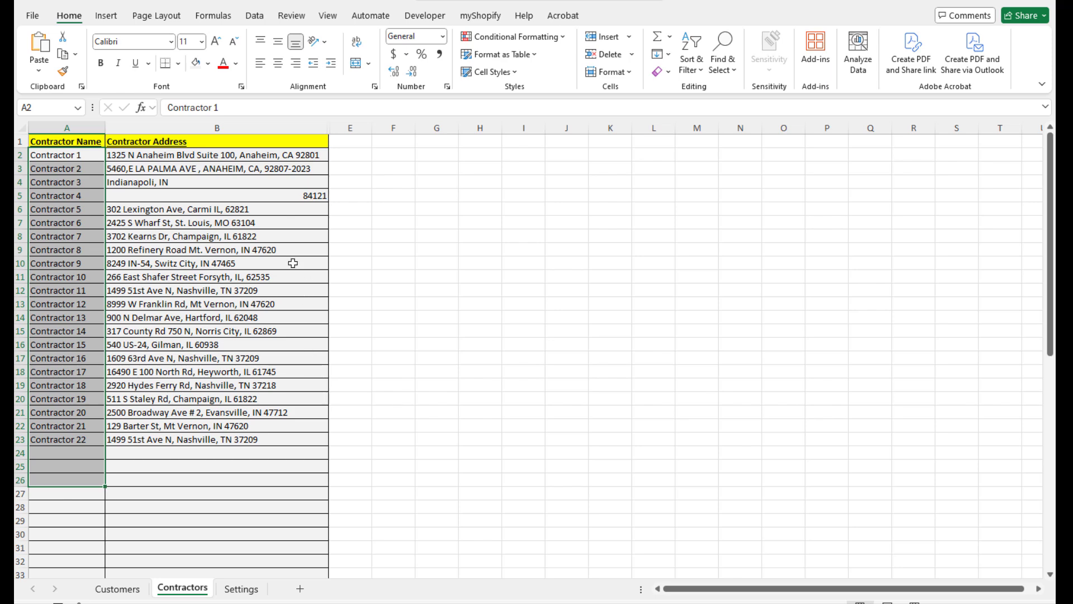
{"action": "left_click", "coordinate": [115, 588]}
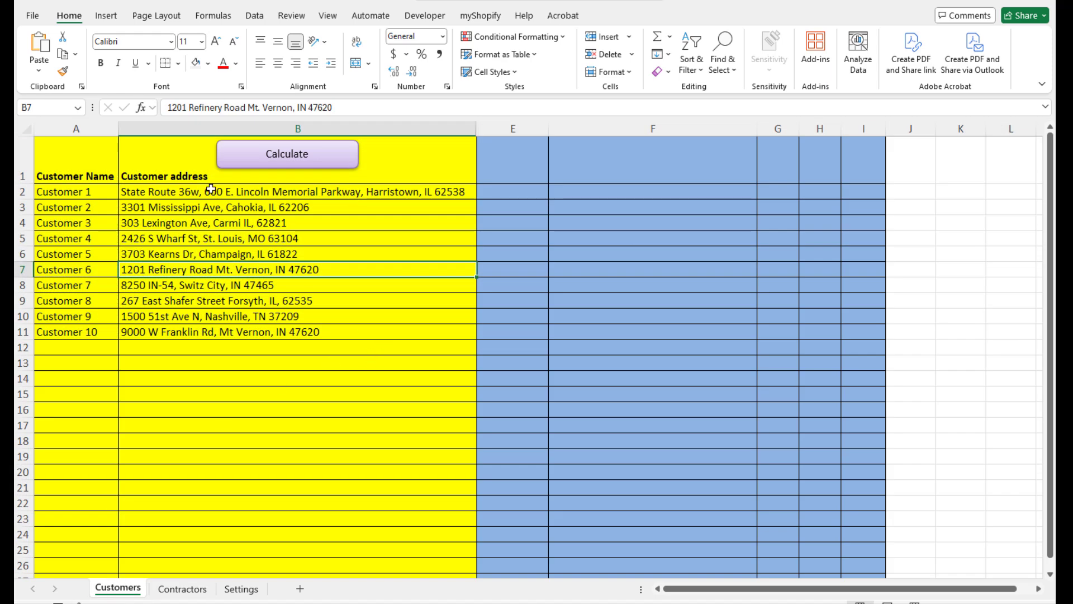
{"action": "left_click", "coordinate": [211, 188]}
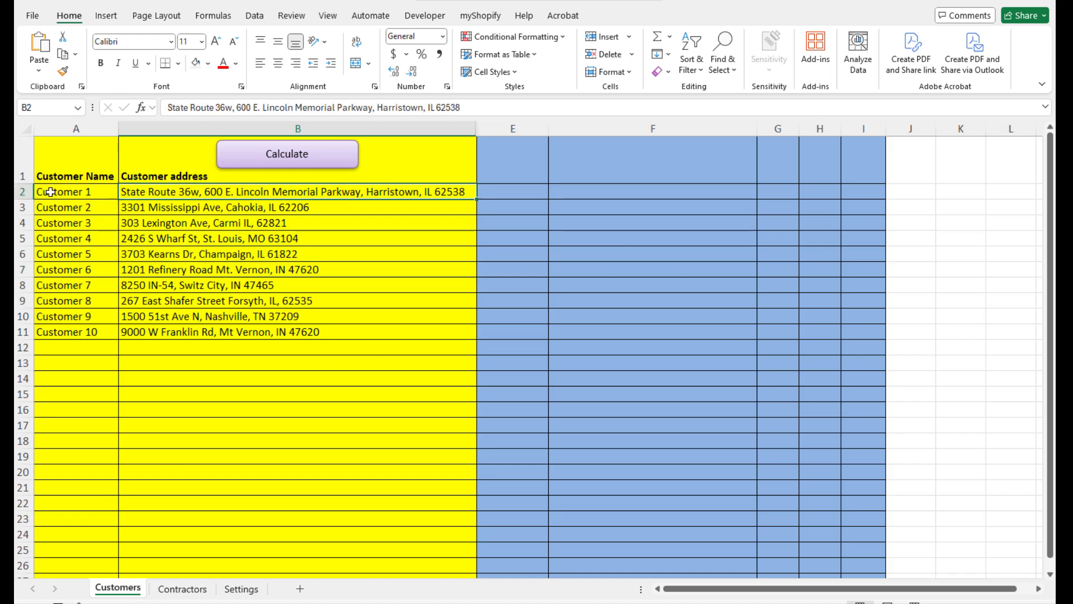
{"action": "left_click_drag", "start_coordinate": [50, 191], "coordinate": [145, 192]}
{"action": "left_click", "coordinate": [182, 588]}
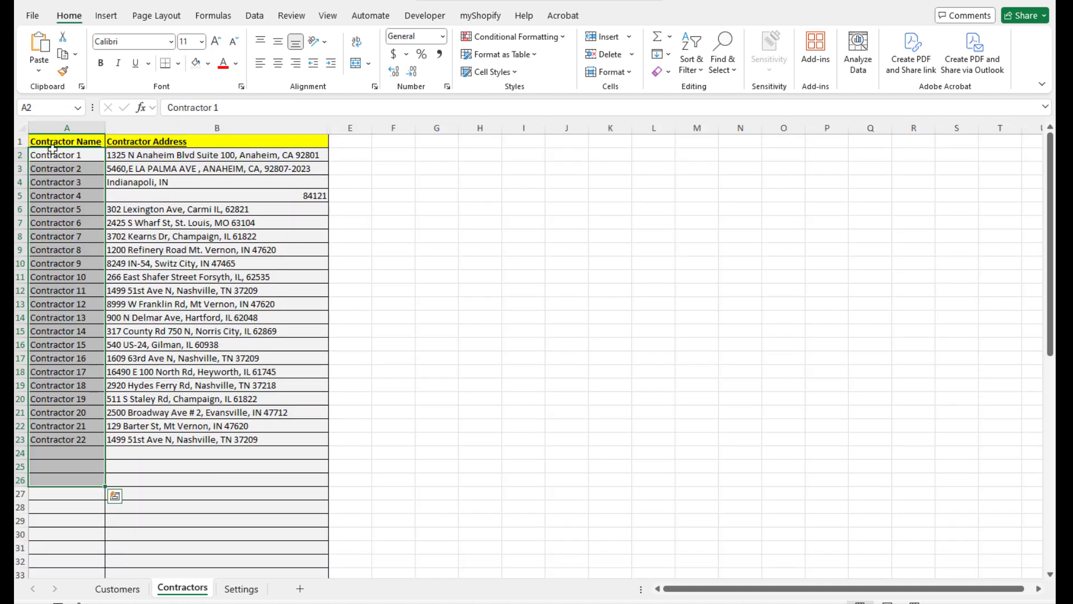
{"action": "left_click_drag", "start_coordinate": [52, 150], "coordinate": [209, 520]}
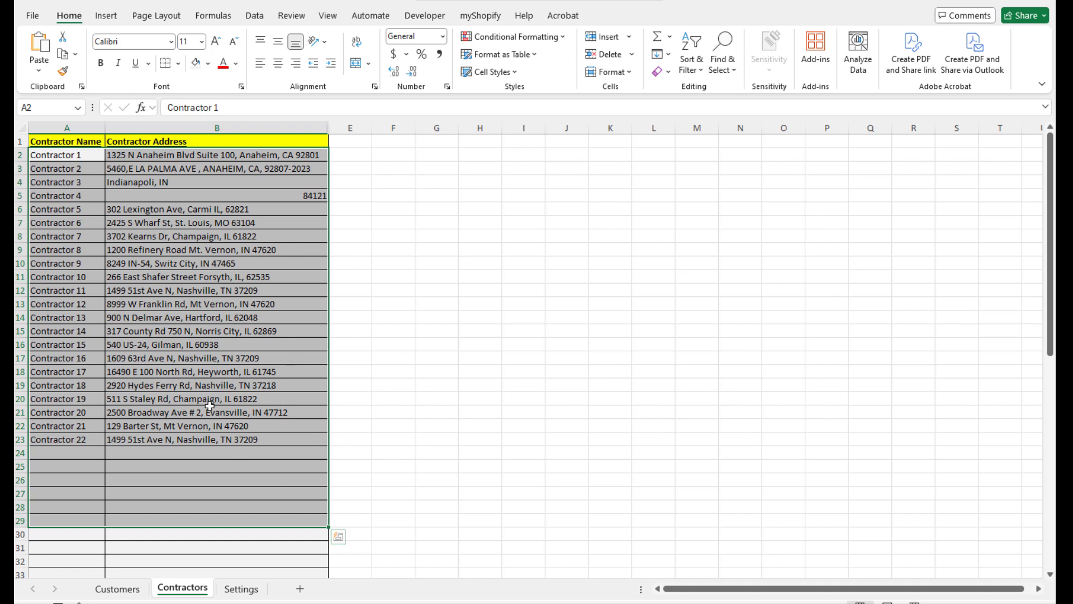
Run the Customers sheet's Calculate macro to match every listed customer with a nearby contractor.
{"action": "left_click", "coordinate": [117, 589]}
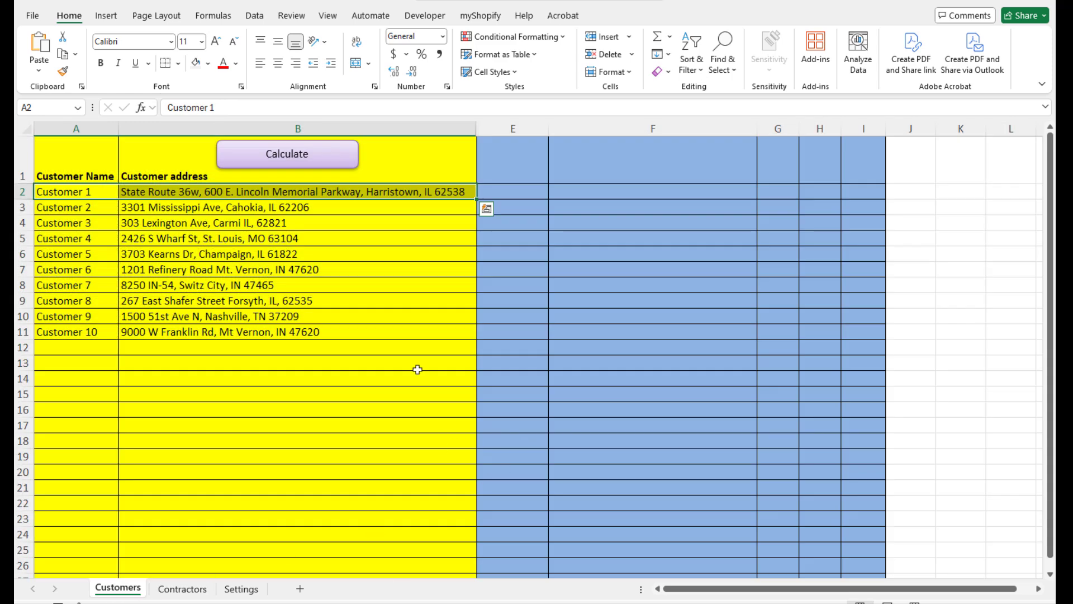
{"action": "left_click", "coordinate": [65, 195]}
{"action": "left_click_drag", "start_coordinate": [72, 201], "coordinate": [230, 351]}
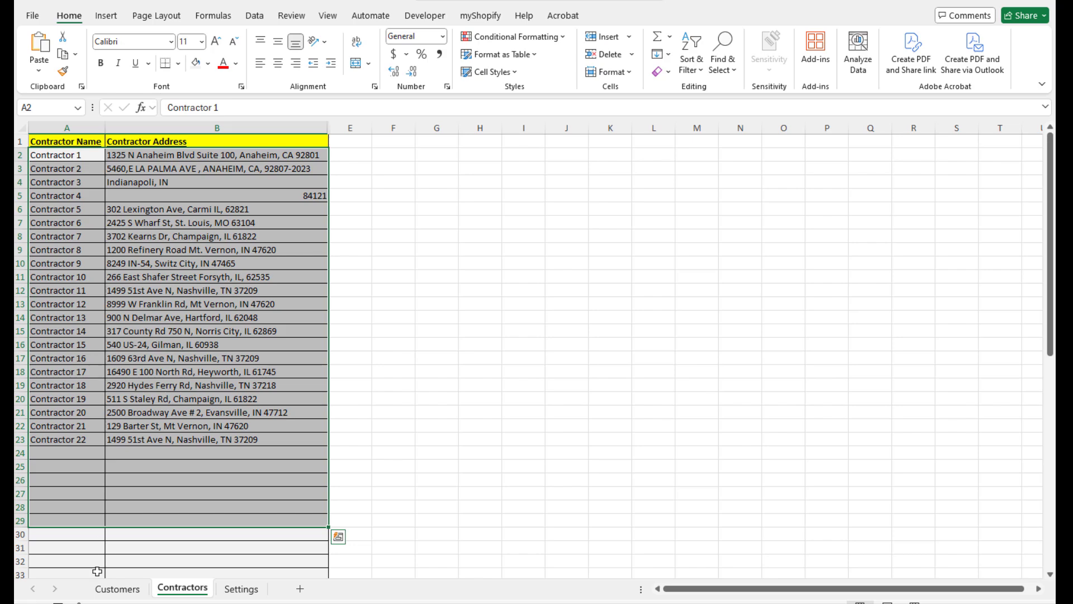
{"action": "left_click", "coordinate": [114, 588]}
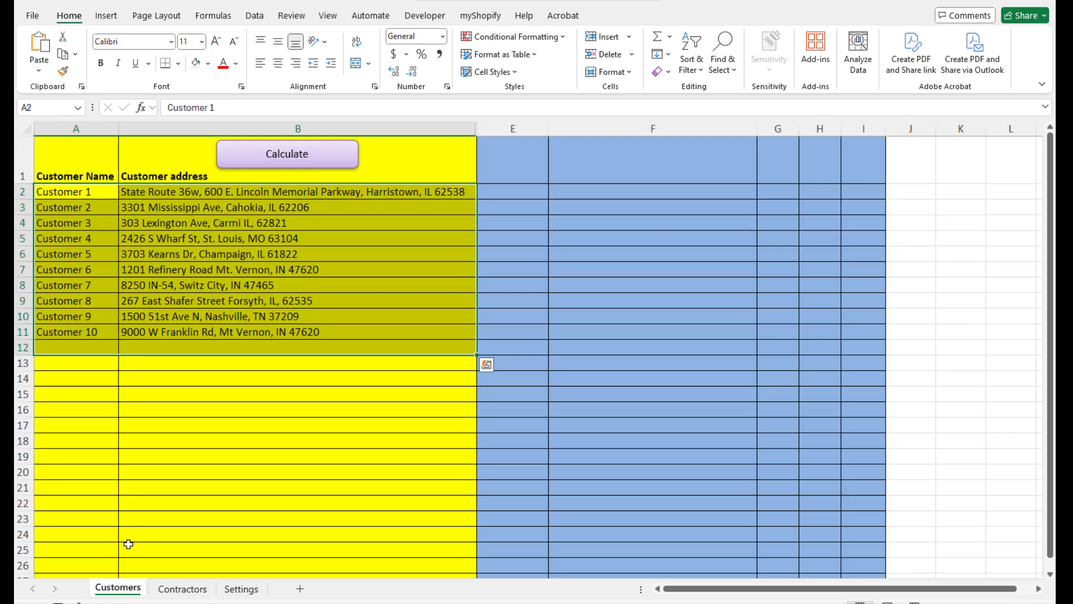
{"action": "left_click", "coordinate": [298, 158]}
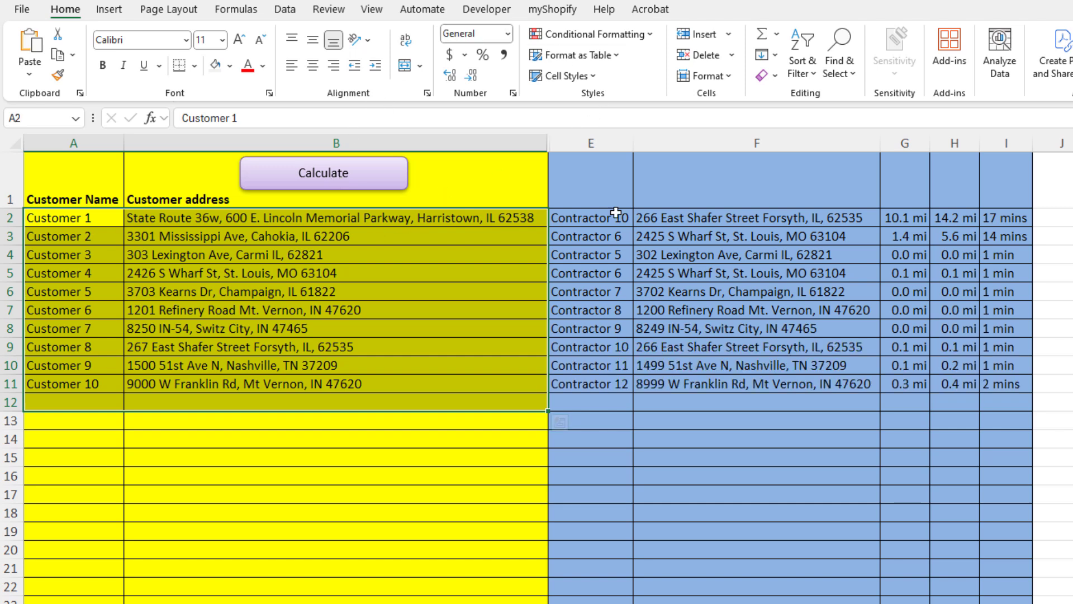
Examine the Customer 1 result row, checking the matched contractor, its address, both distances and the travel time.
{"action": "left_click_drag", "start_coordinate": [78, 221], "coordinate": [702, 218]}
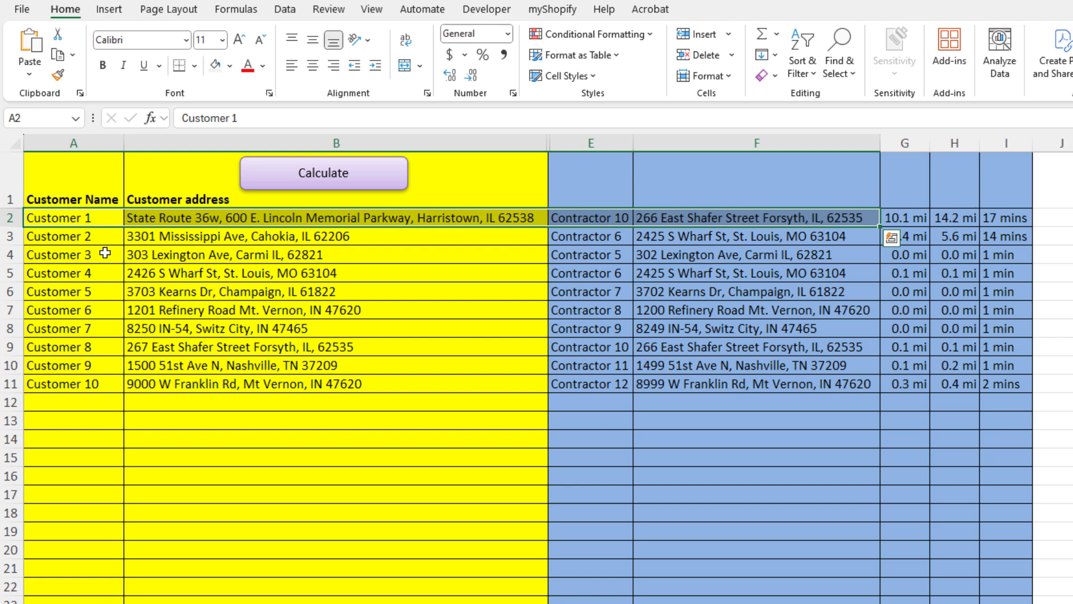
{"action": "left_click", "coordinate": [69, 217]}
{"action": "left_click", "coordinate": [581, 221]}
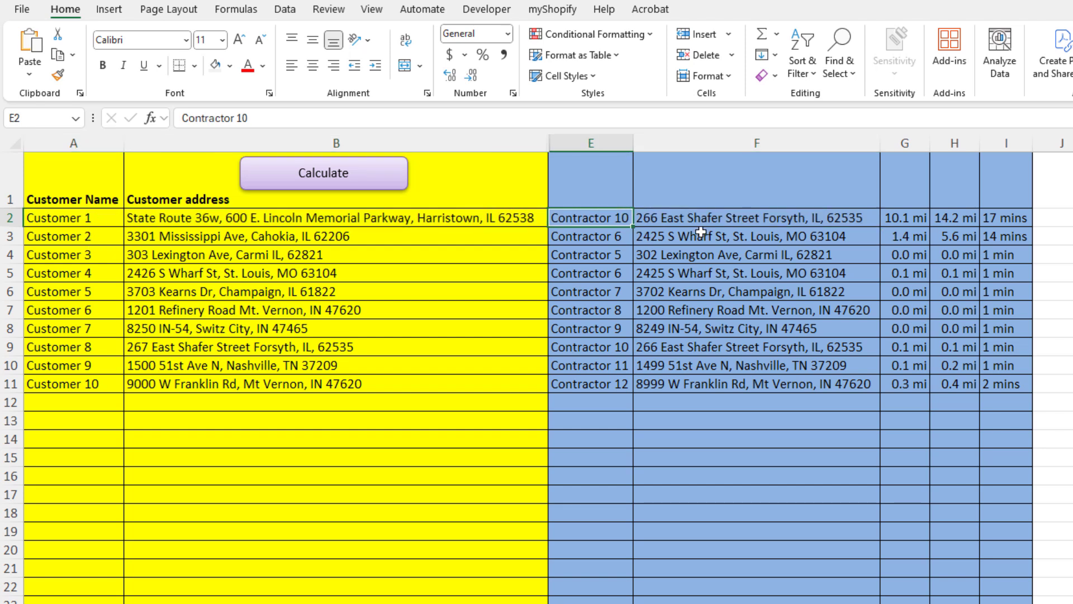
{"action": "left_click", "coordinate": [899, 218]}
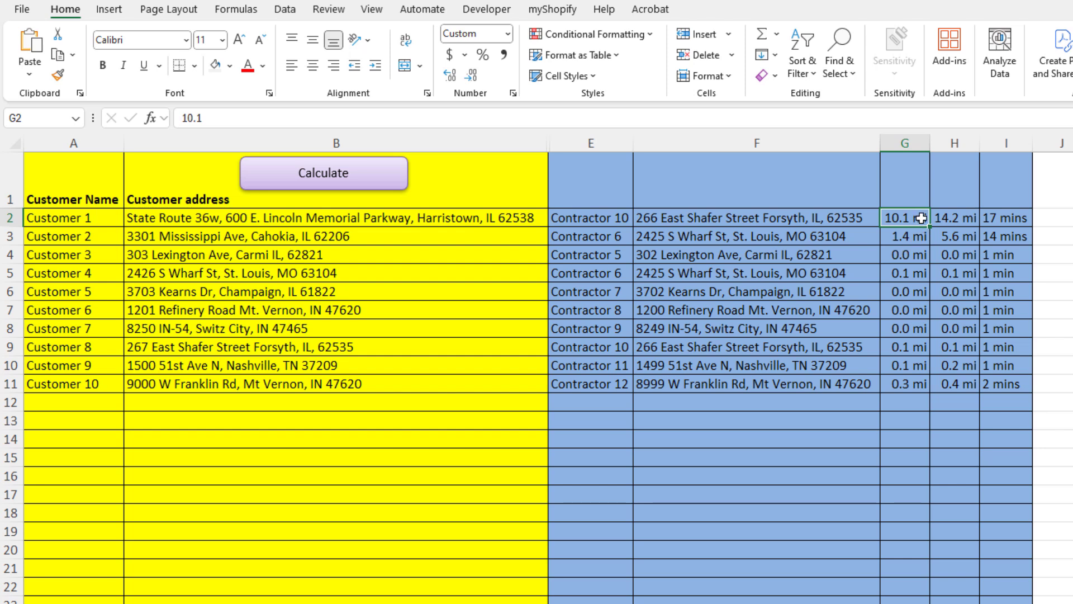
{"action": "left_click", "coordinate": [956, 219]}
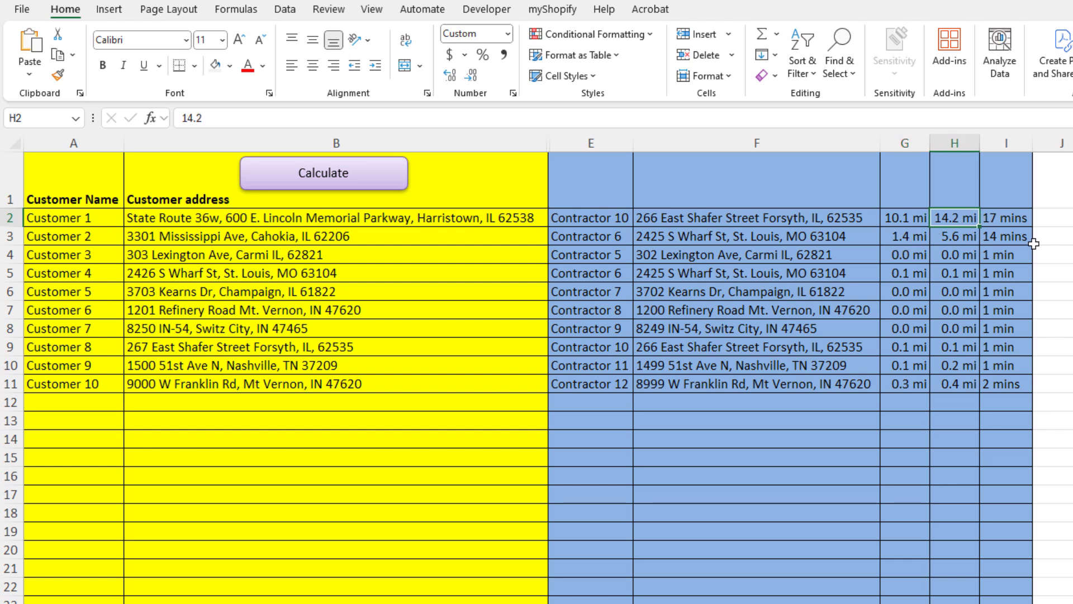
{"action": "left_click", "coordinate": [1012, 219]}
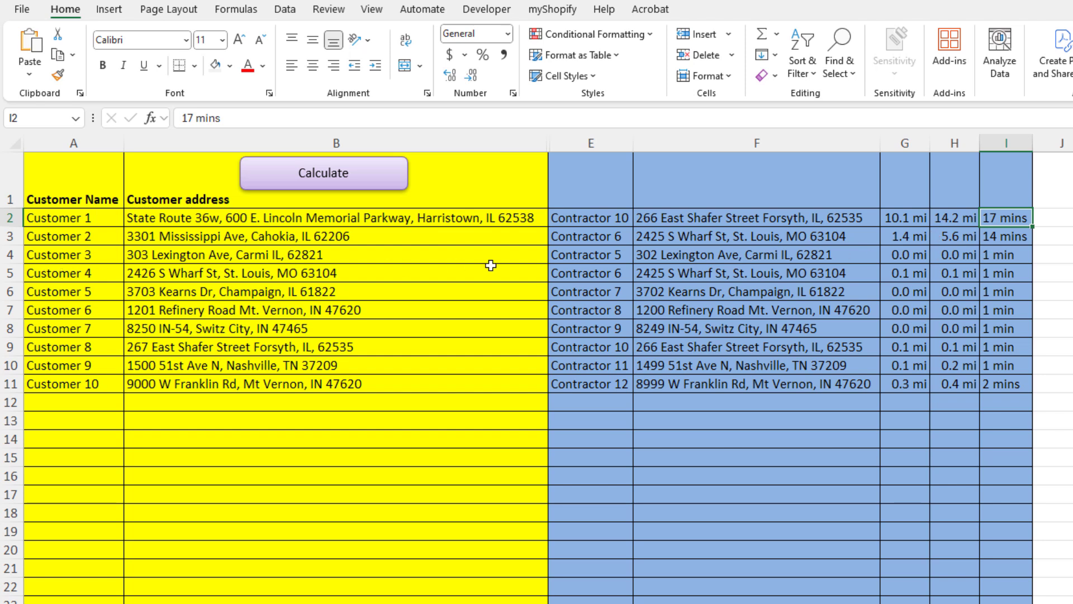
Check the contractor and address matched to Customer 3, and the contractor address matched to Customer 4.
{"action": "left_click_drag", "start_coordinate": [61, 255], "coordinate": [705, 255]}
{"action": "left_click", "coordinate": [58, 255]}
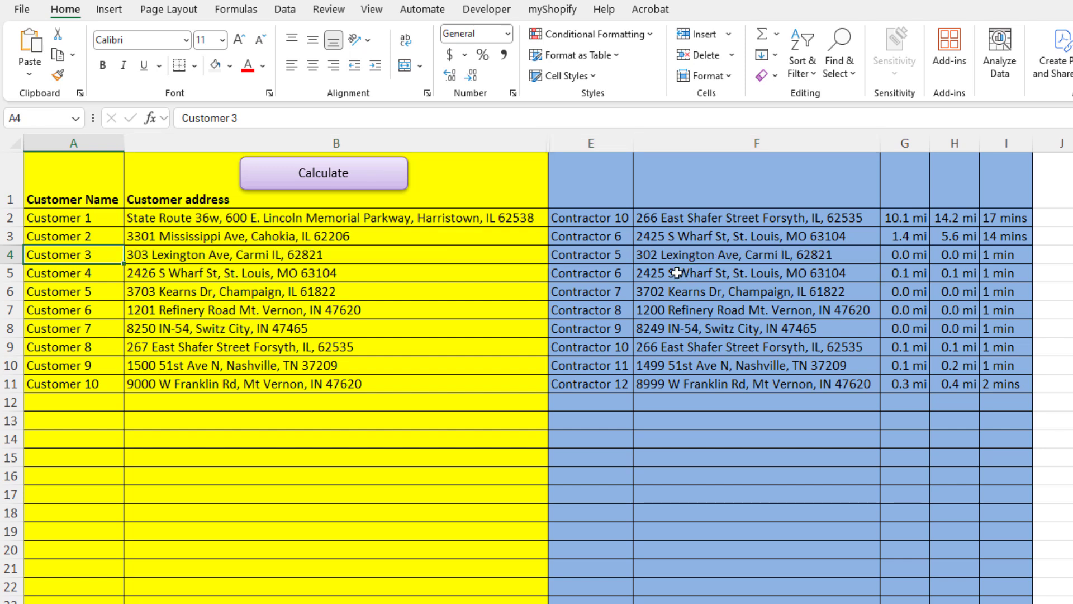
{"action": "left_click", "coordinate": [588, 259]}
{"action": "left_click_drag", "start_coordinate": [72, 254], "coordinate": [866, 255]}
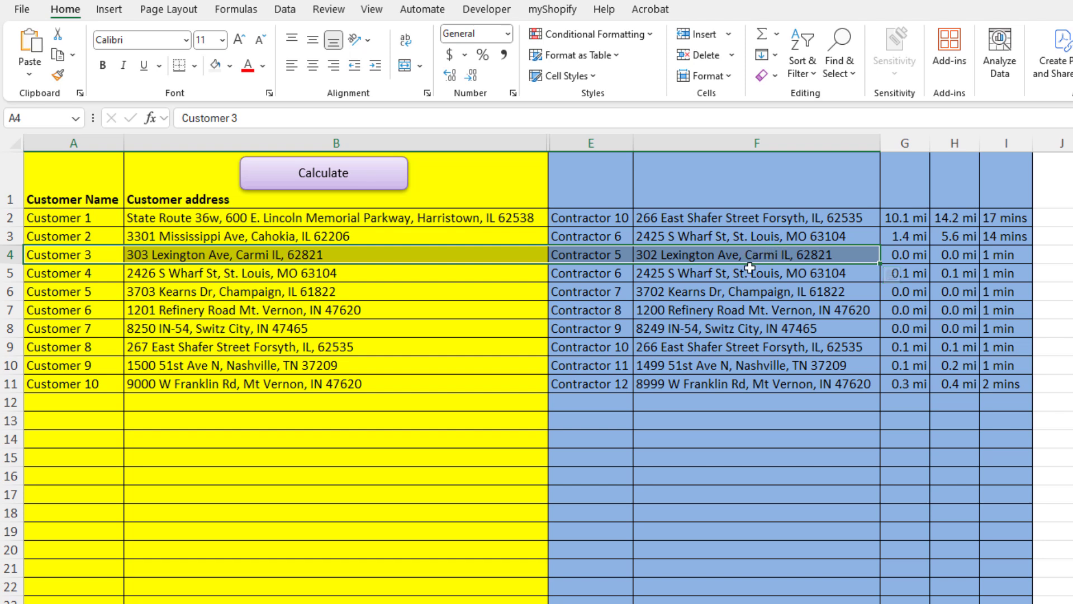
{"action": "left_click", "coordinate": [648, 272]}
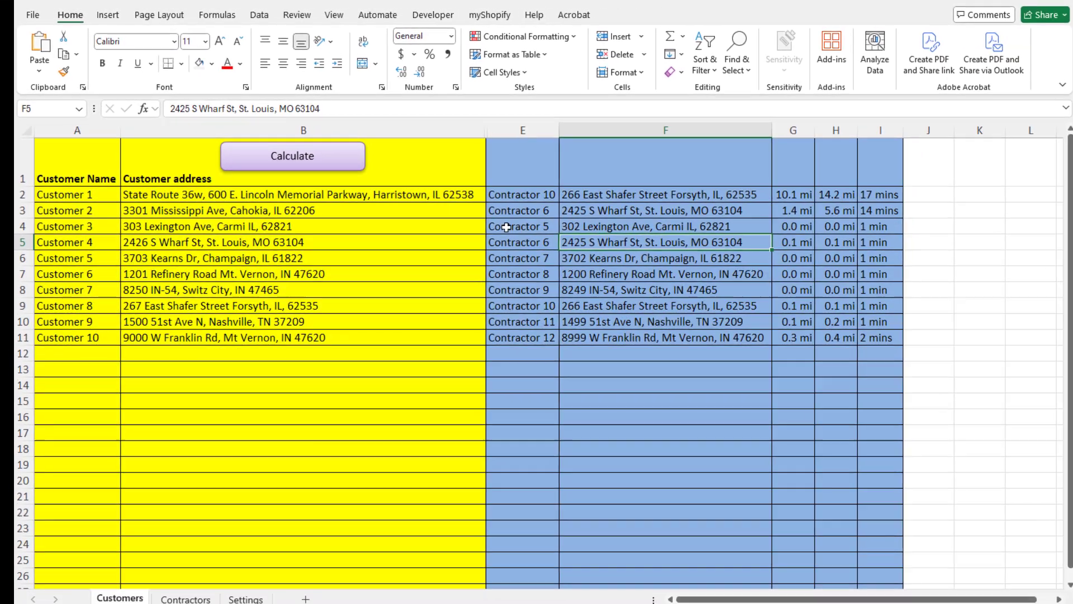